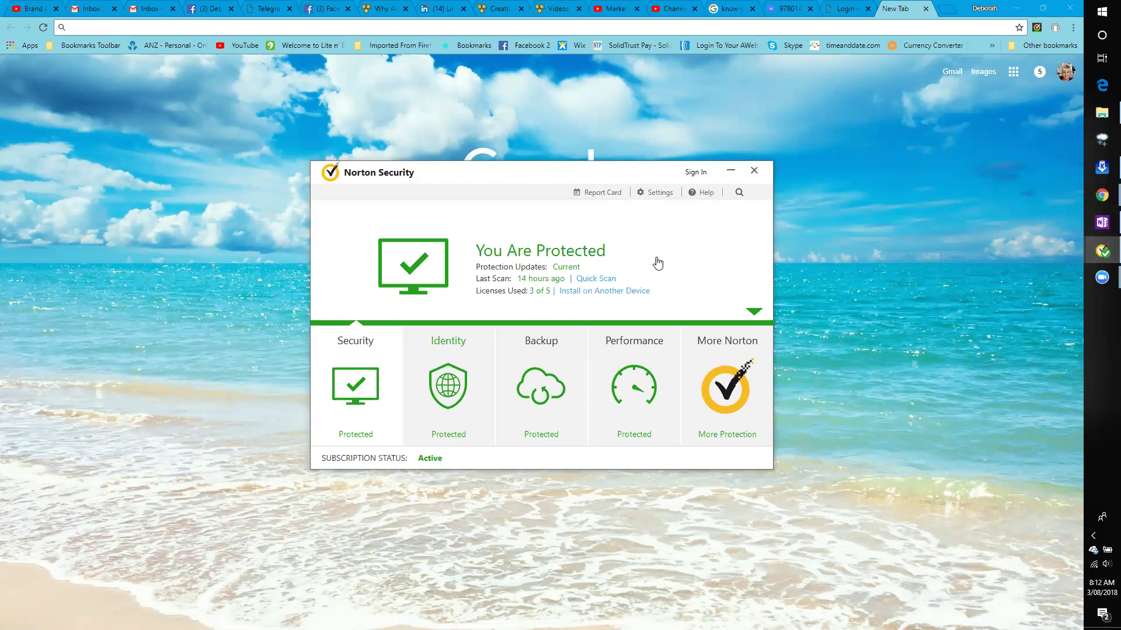
- Open Firewall settings, centre the window, and show the Intrusion Signatures list
click(660, 193)
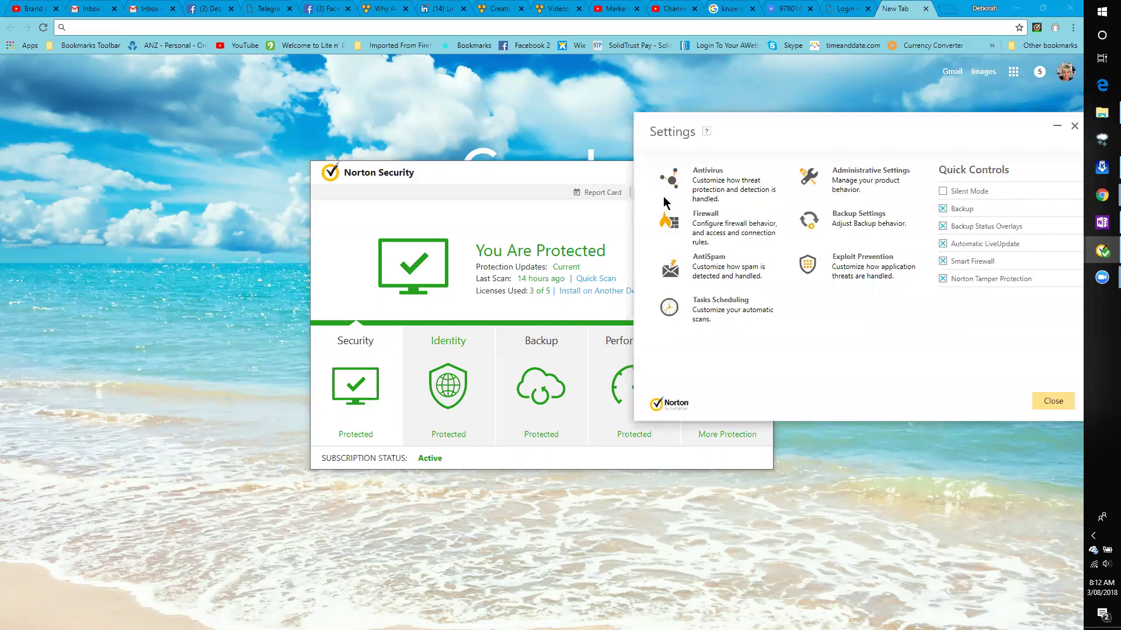
click(705, 220)
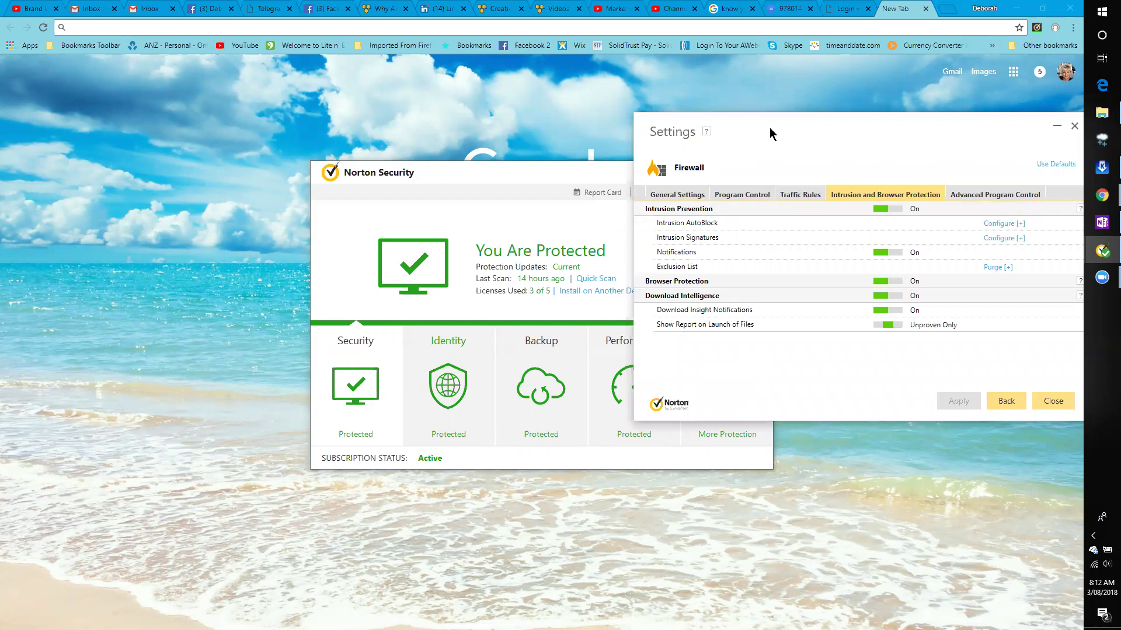
drag(770, 133, 504, 180)
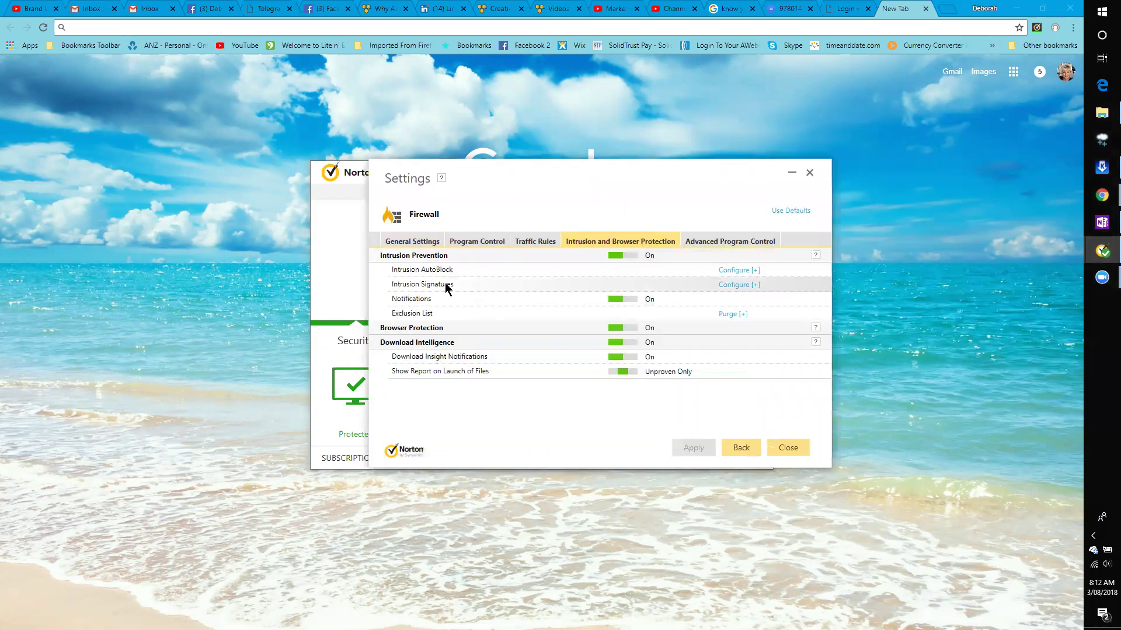
click(734, 285)
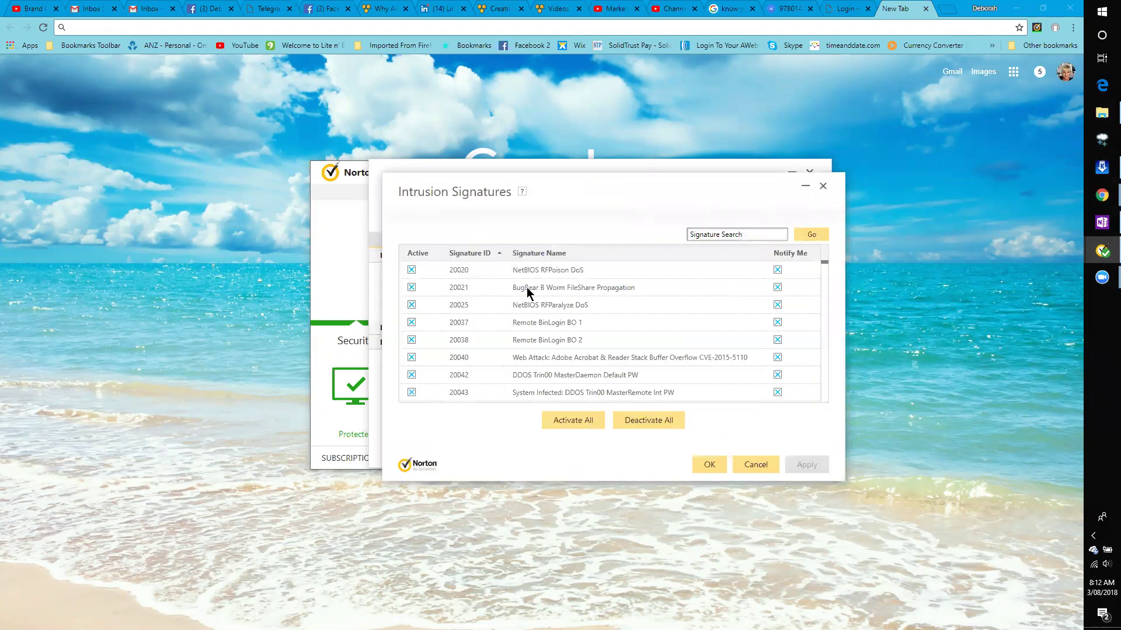
scroll(529, 295, down, 5)
scroll(536, 304, down, 15)
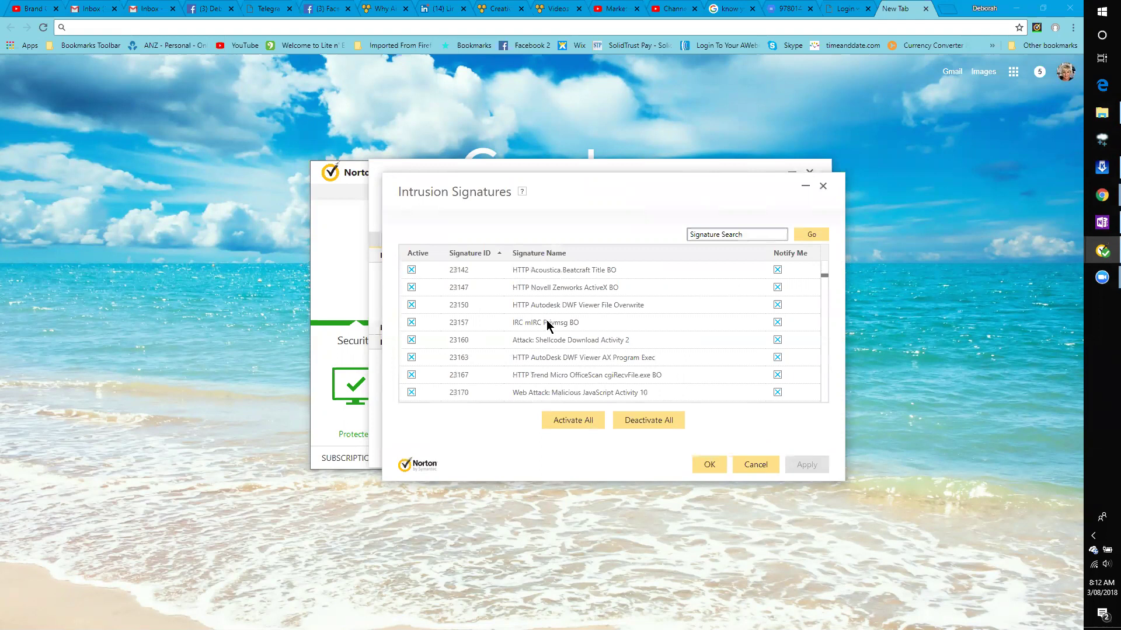
scroll(550, 326, down, 10)
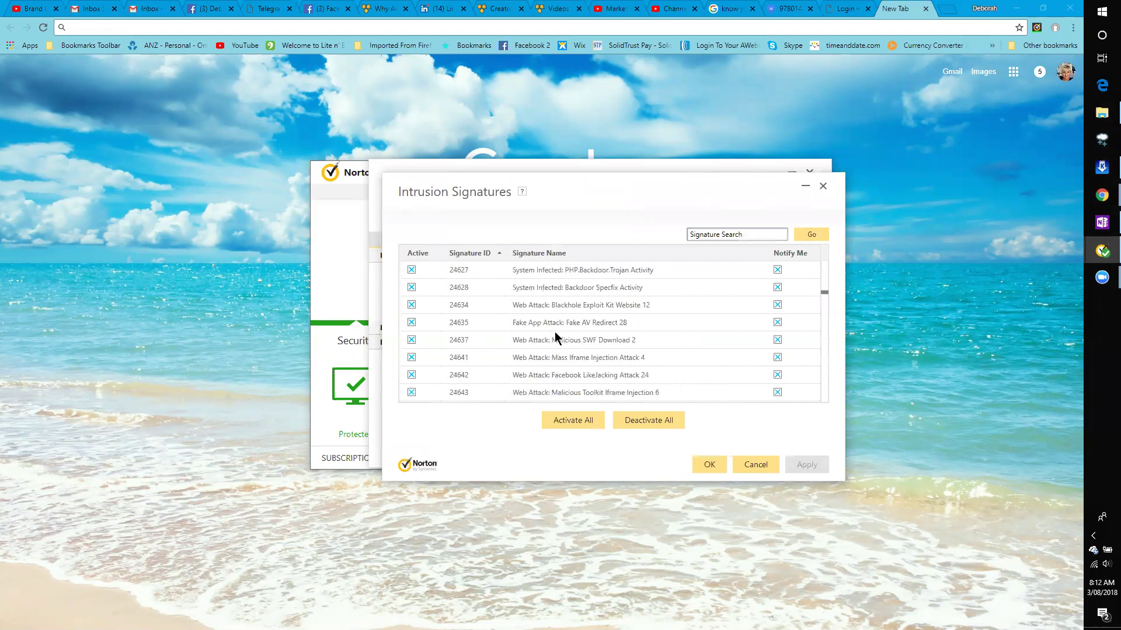
scroll(554, 337, down, 10)
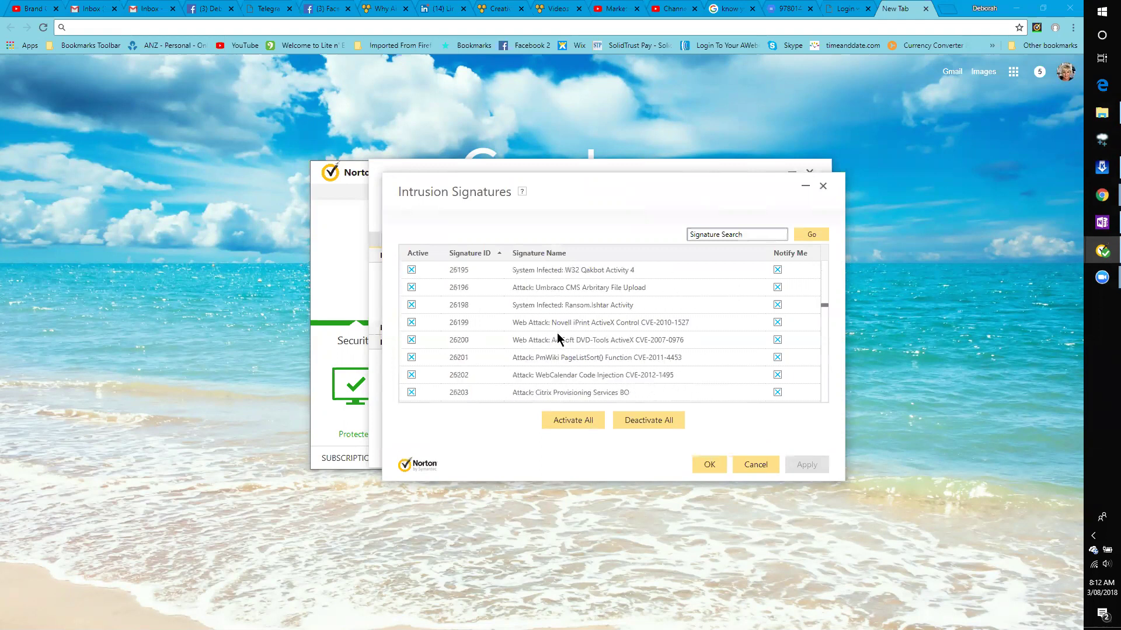
scroll(561, 339, up, 6)
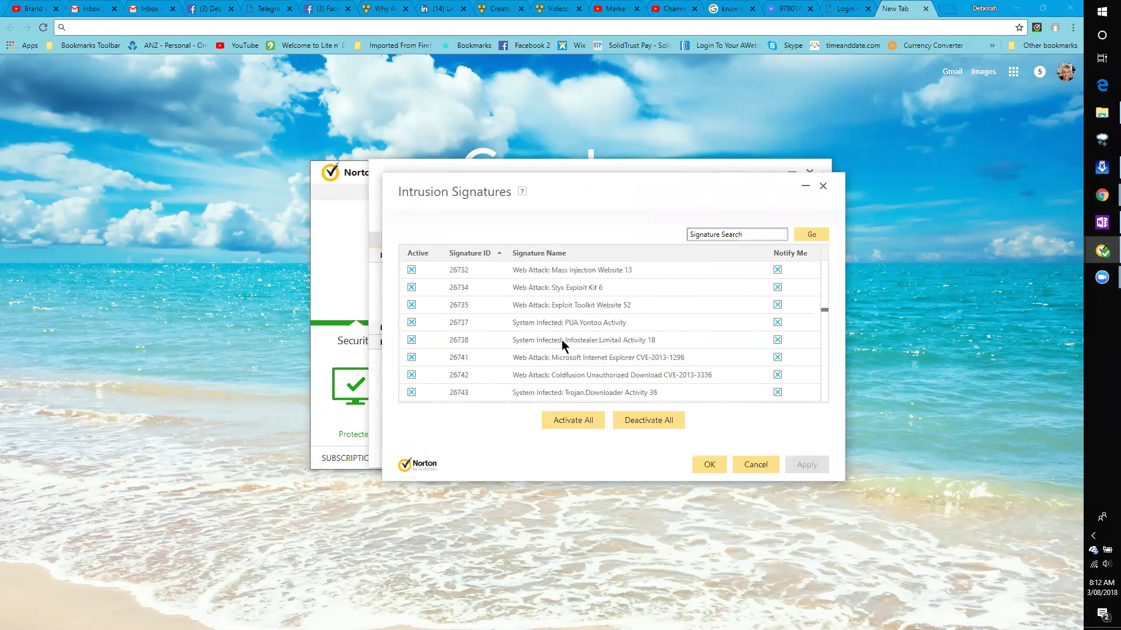
scroll(562, 340, up, 10)
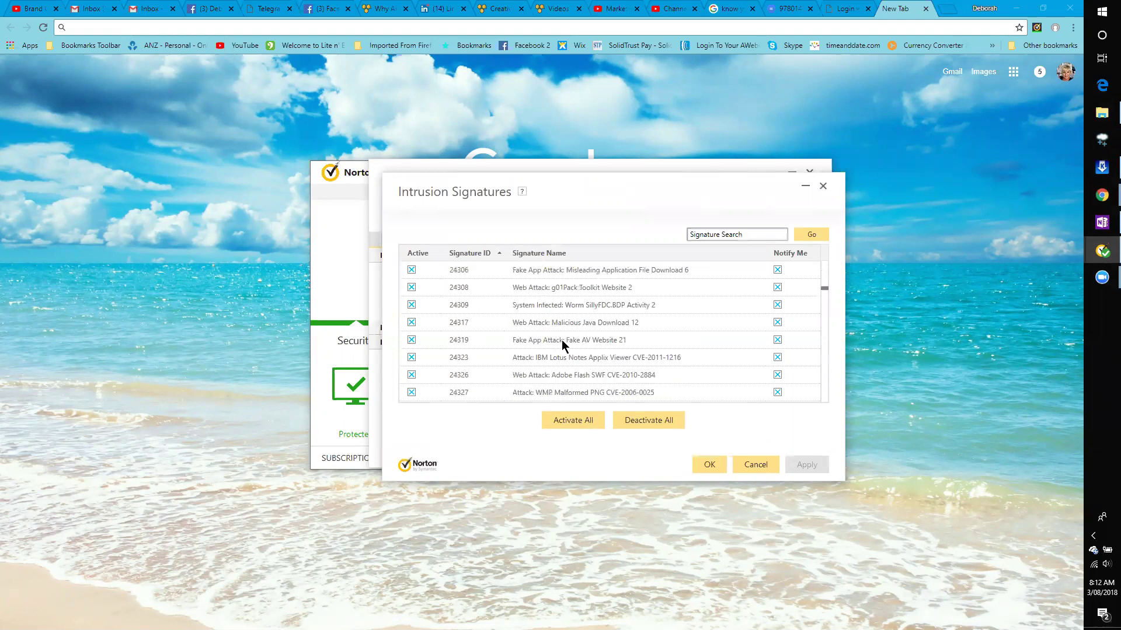
scroll(561, 339, up, 10)
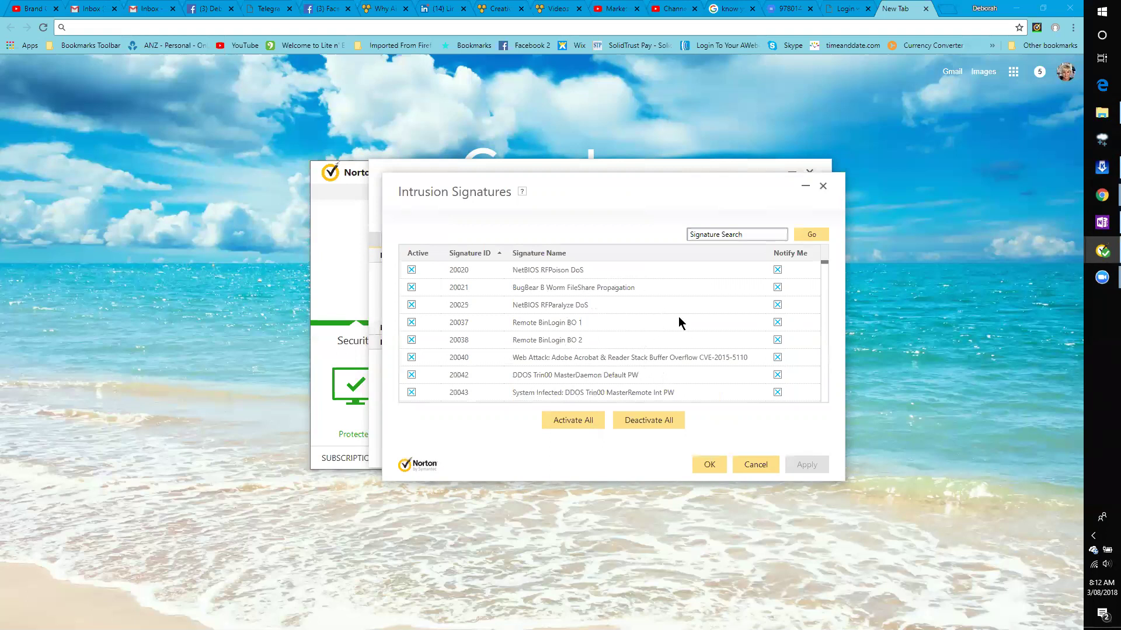
scroll(611, 343, down, 10)
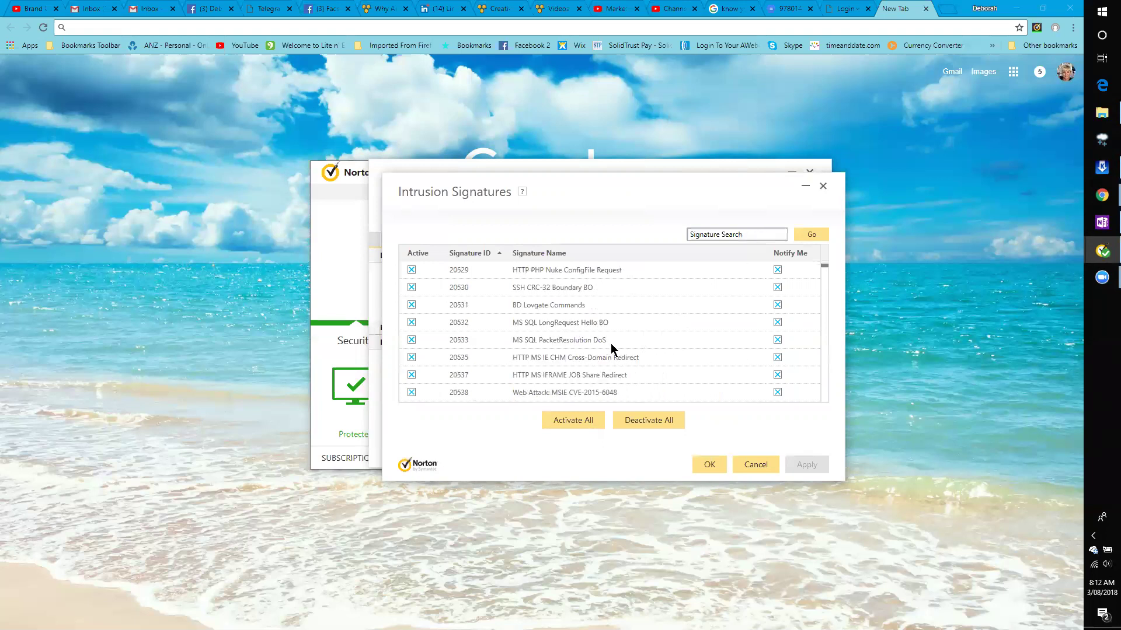
scroll(560, 344, down, 5)
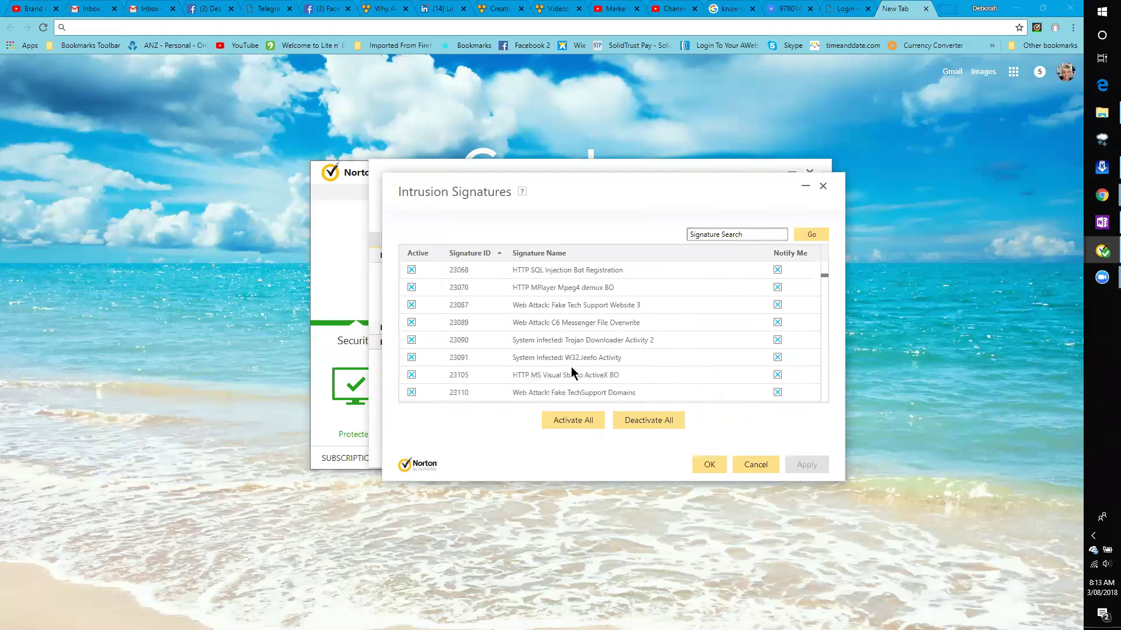
scroll(573, 372, down, 8)
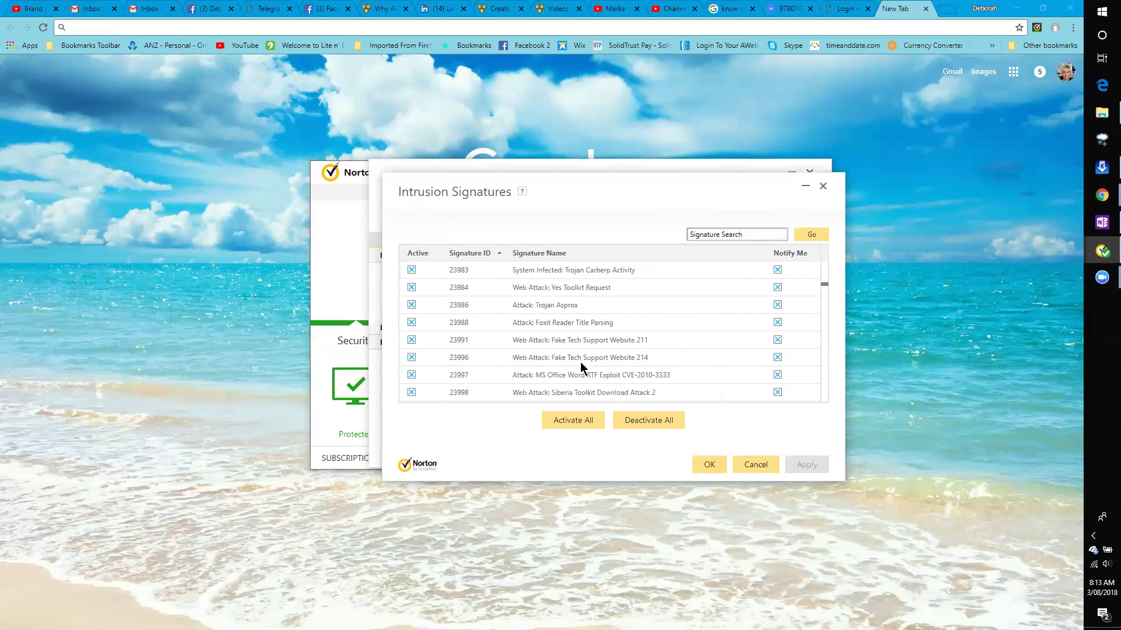
scroll(581, 365, up, 6)
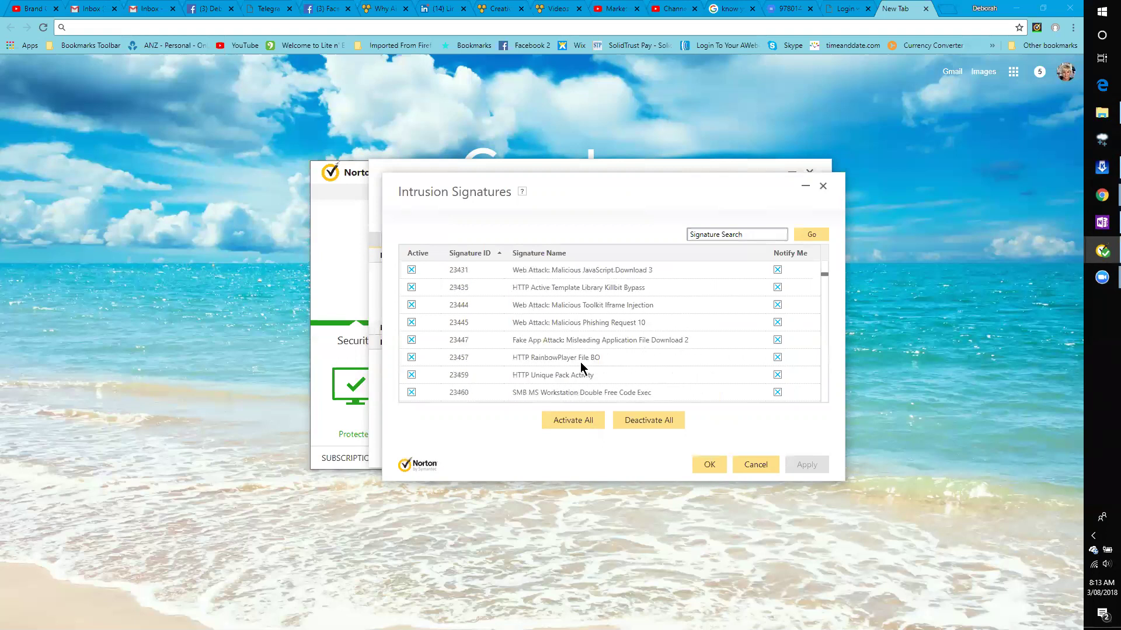
scroll(580, 365, up, 10)
- Search the signatures for 'jscoinminer' and review the JSCoinminer results
click(753, 235)
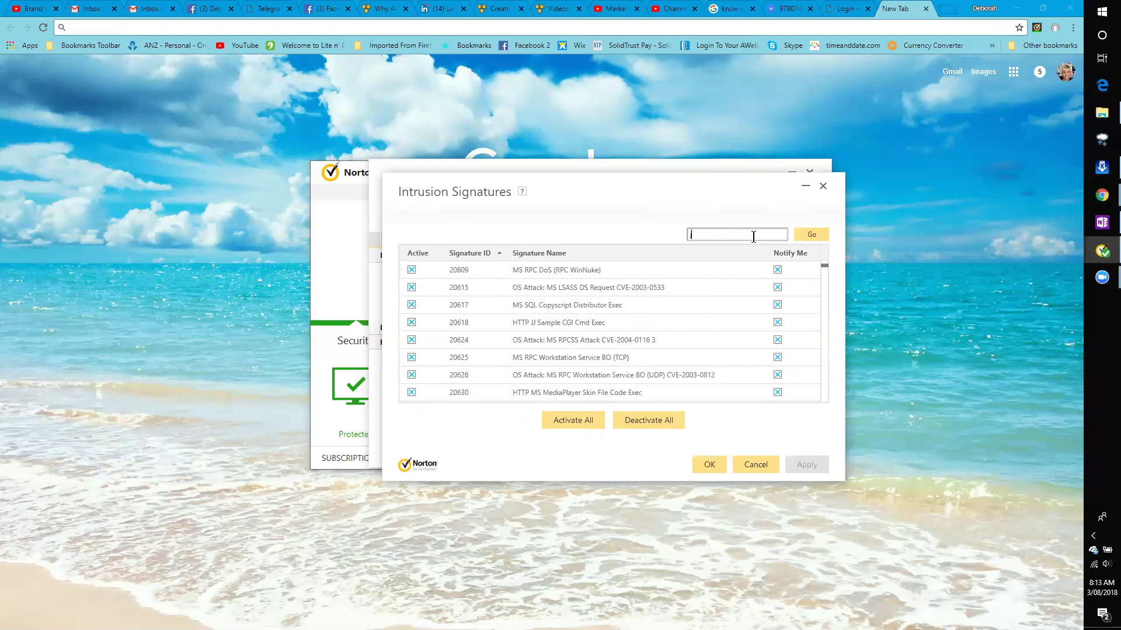
text(jscoinminer)
click(810, 237)
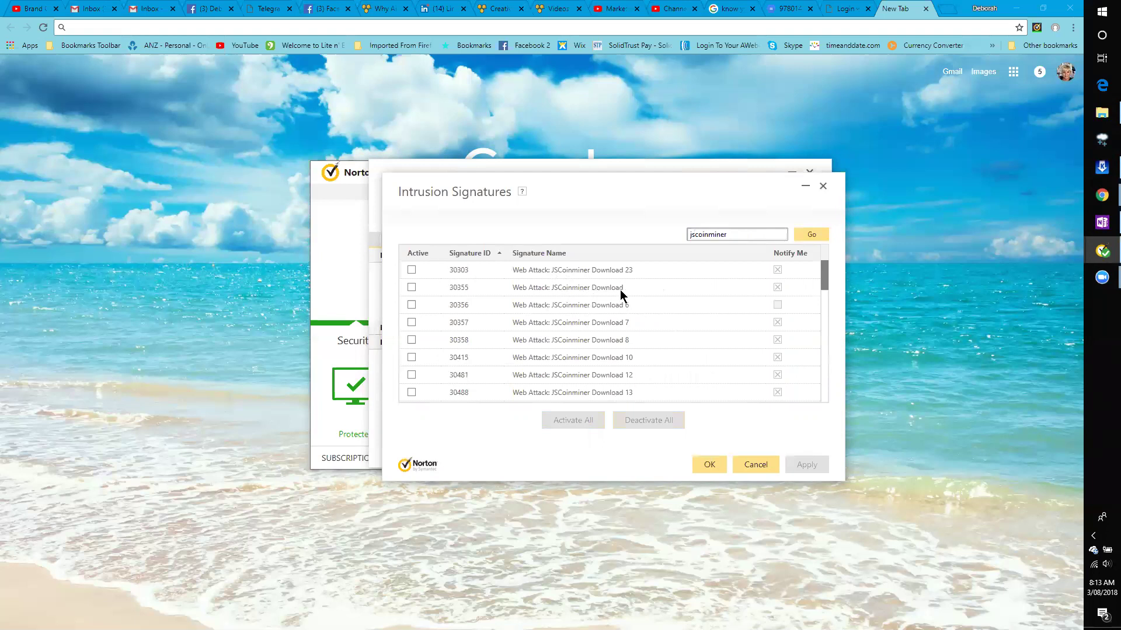
scroll(621, 291, down, 10)
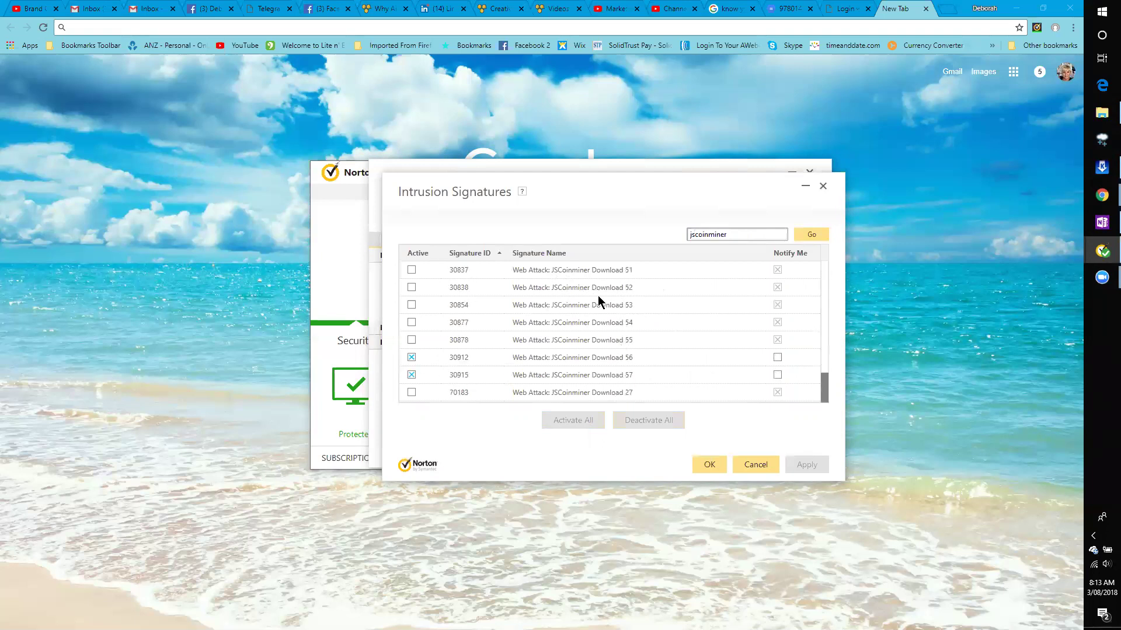
scroll(597, 295, up, 10)
scroll(582, 286, down, 10)
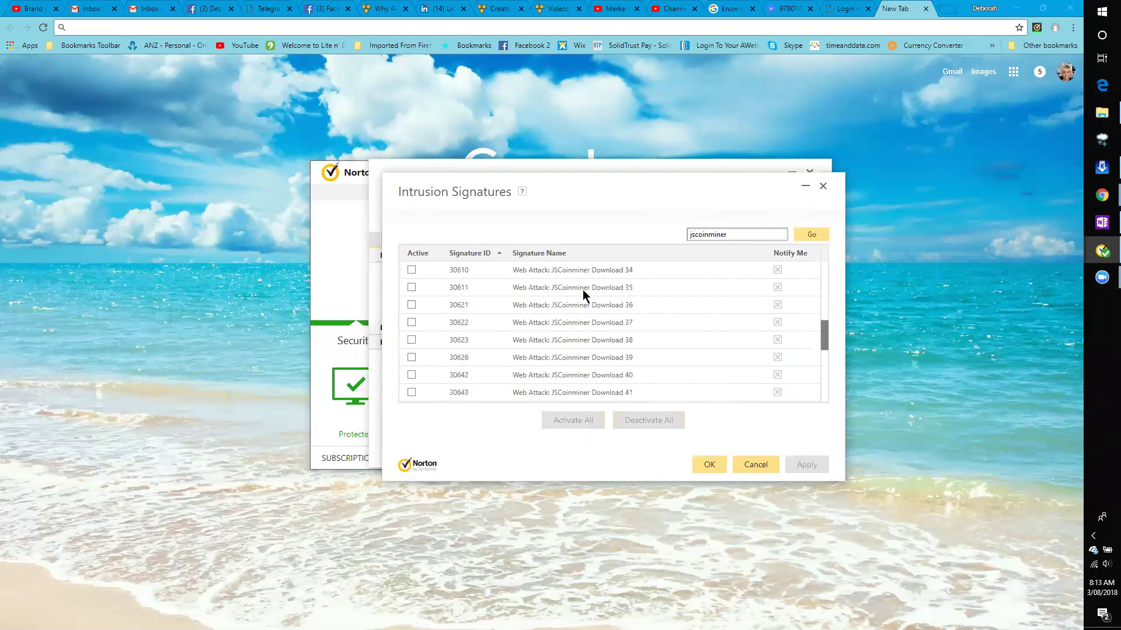
scroll(629, 323, up, 10)
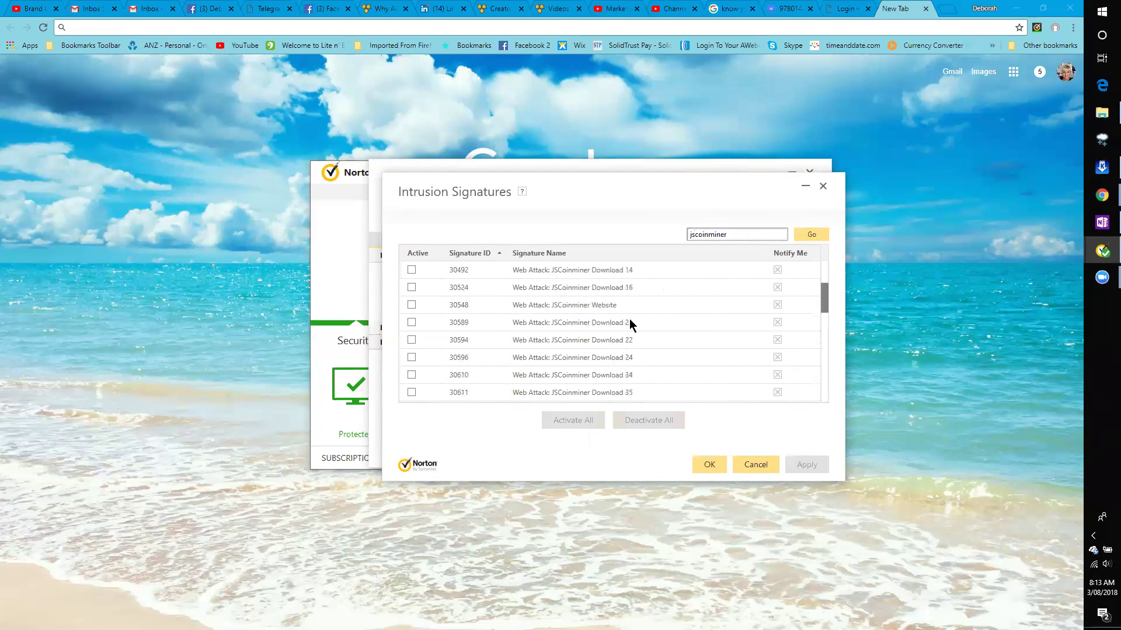
scroll(630, 321, down, 10)
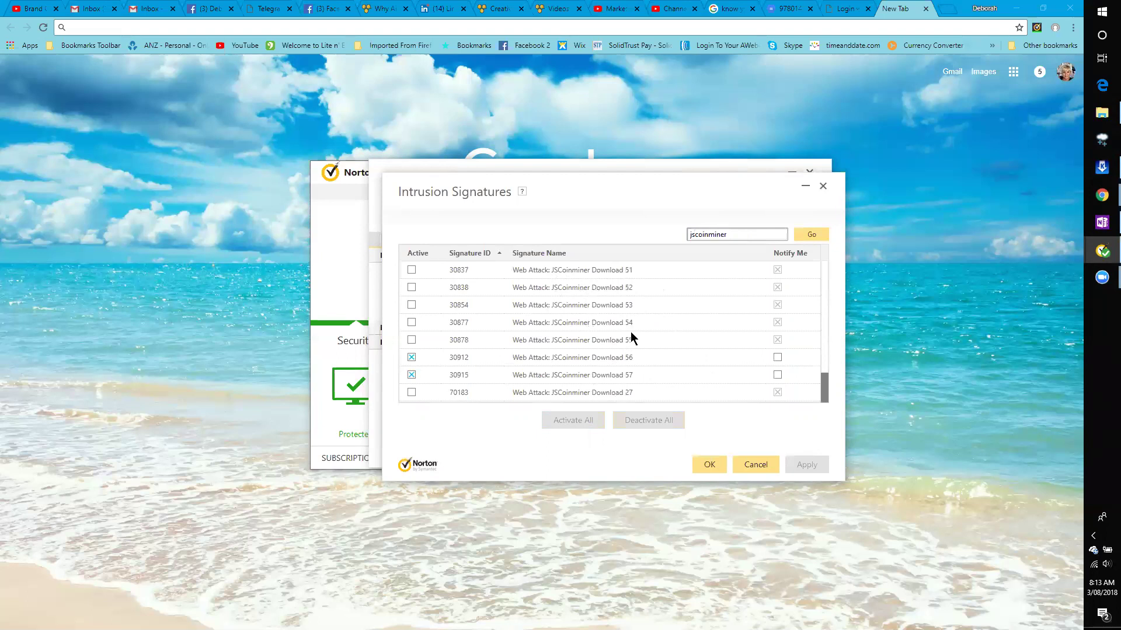
scroll(630, 332, up, 5)
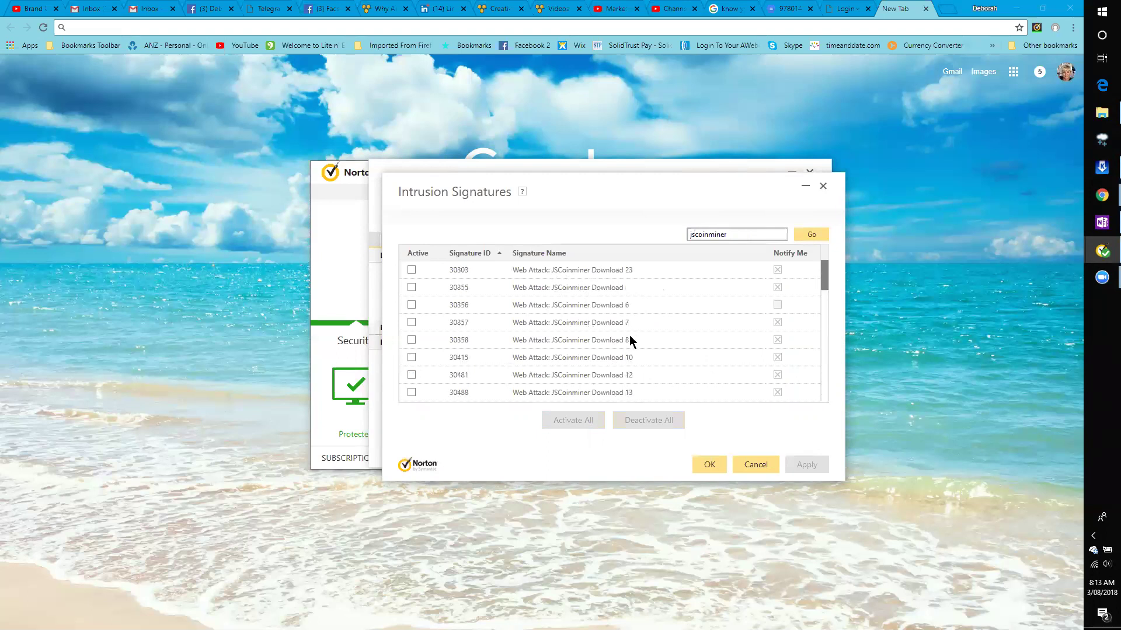
scroll(584, 332, down, 3)
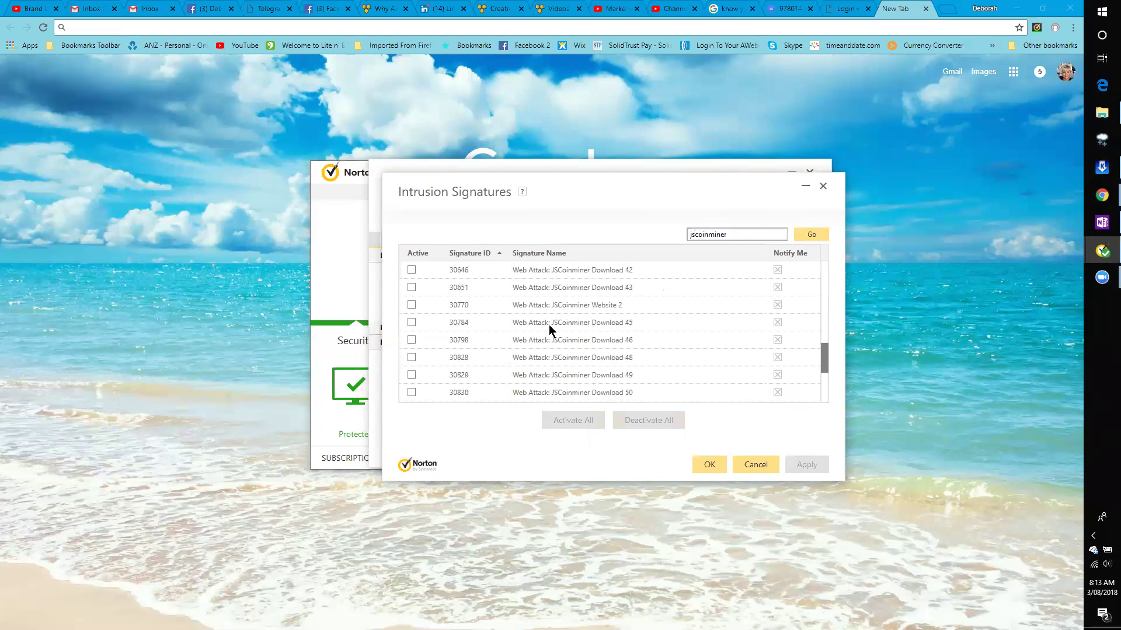
- Uncheck Active for JSCoinminer signatures 30912 and 30915
click(412, 272)
click(412, 271)
scroll(603, 305, down, 3)
click(412, 357)
click(412, 375)
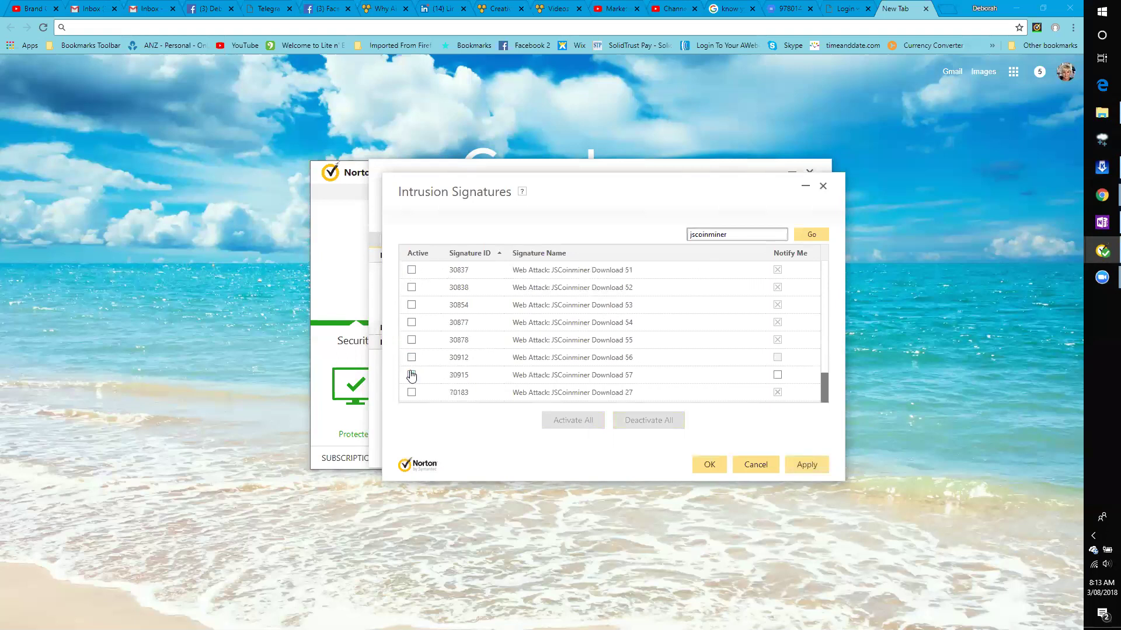
scroll(569, 315, up, 5)
scroll(569, 315, down, 5)
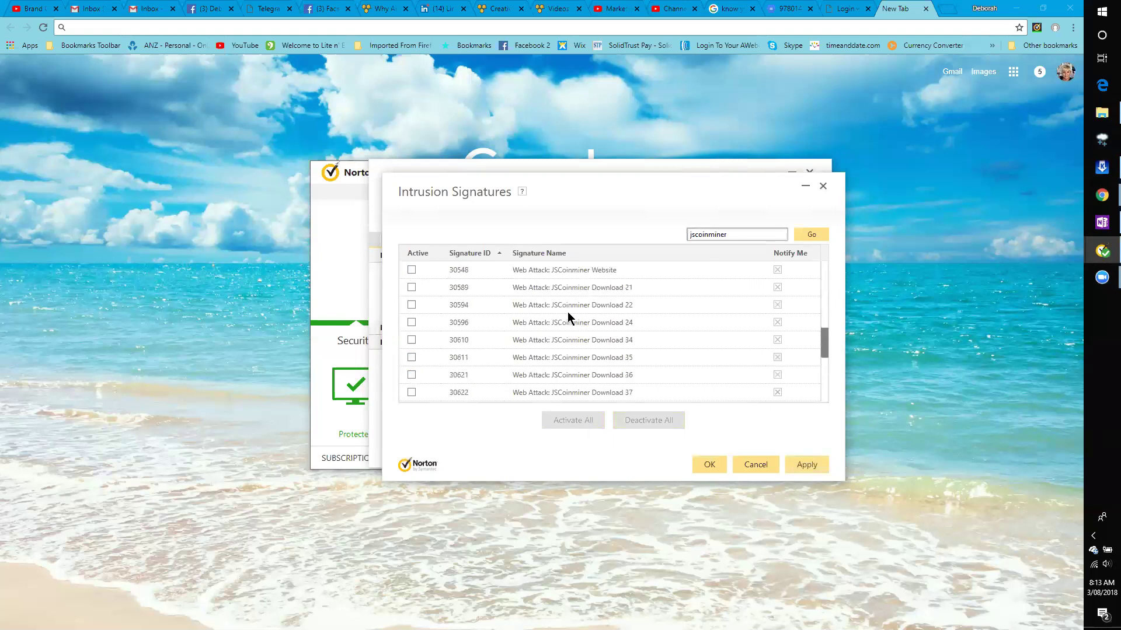
- Apply the signature changes, confirm with OK, and close the firewall settings
click(802, 466)
click(706, 466)
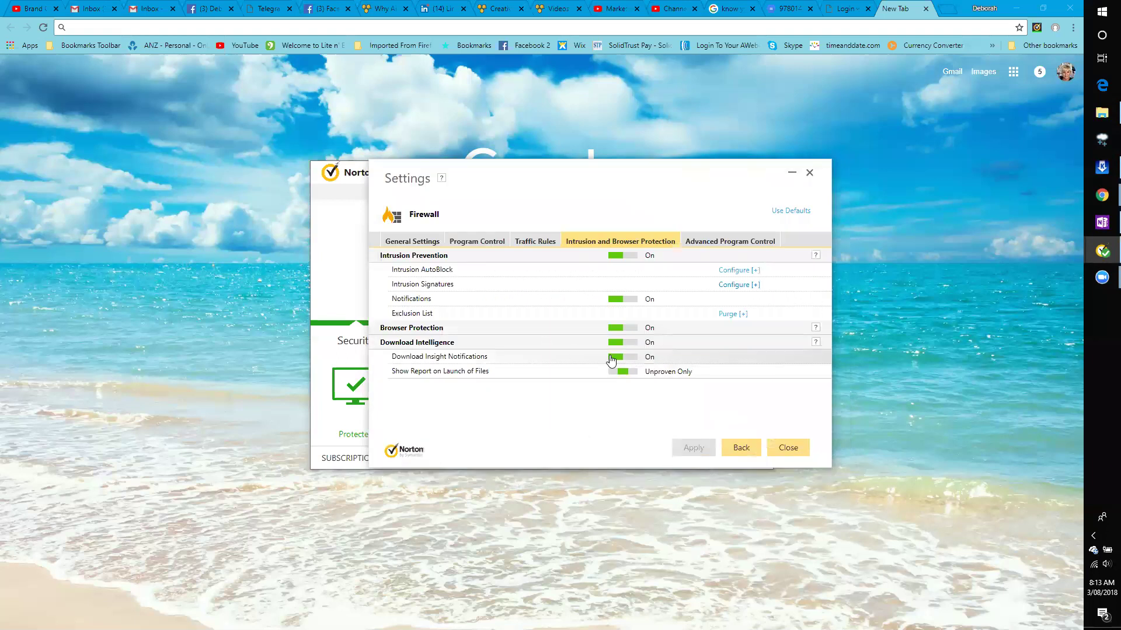
click(788, 449)
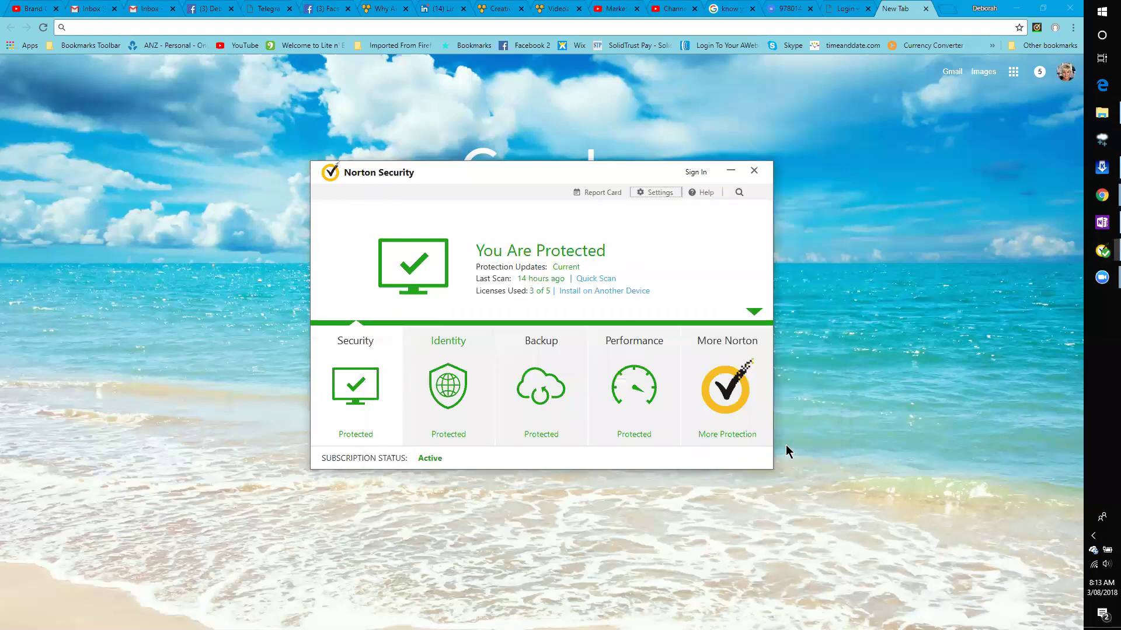